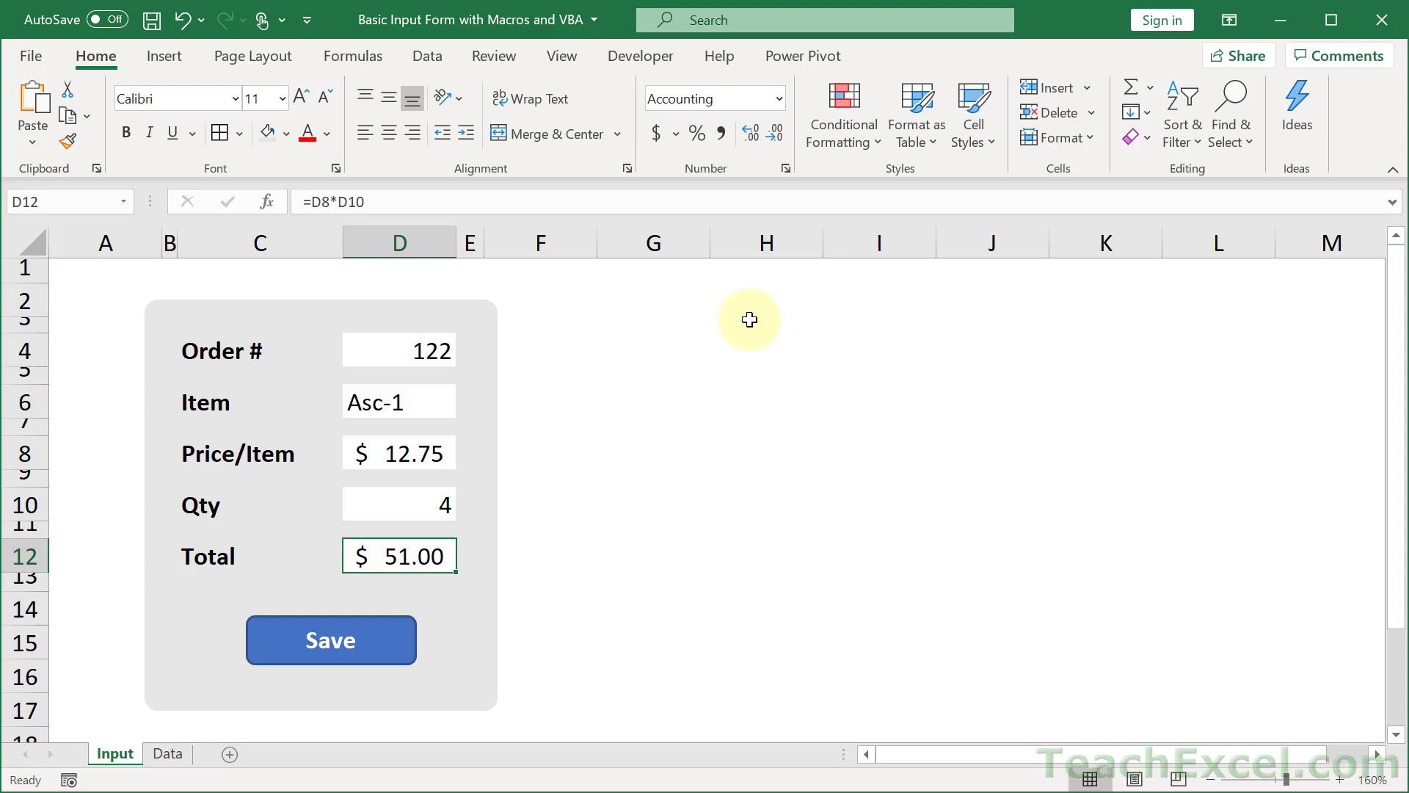
- Select the Order #, Item and Price/Item values in D4, D6 and D8 to review the form
left_click(364, 345)
left_click(364, 395)
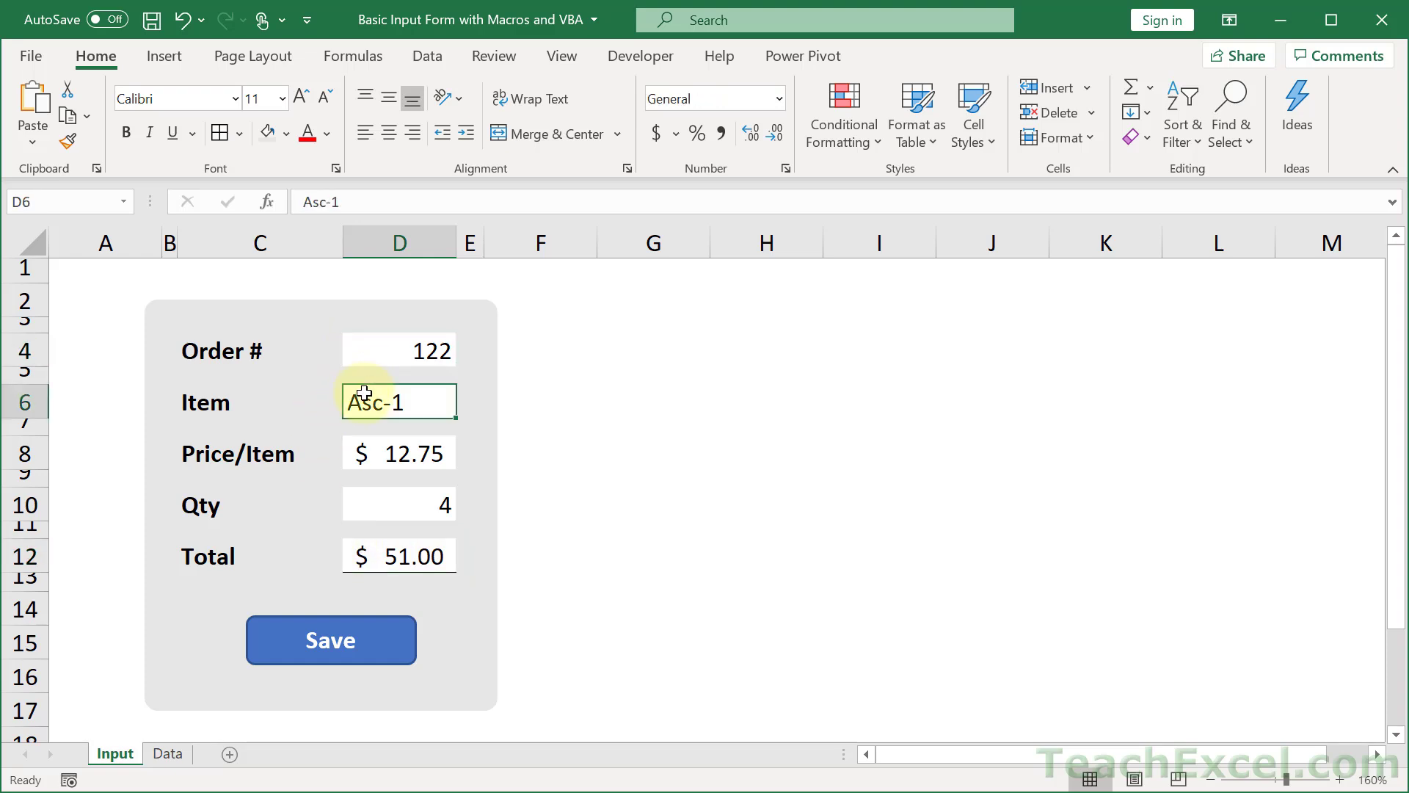
left_click(367, 441)
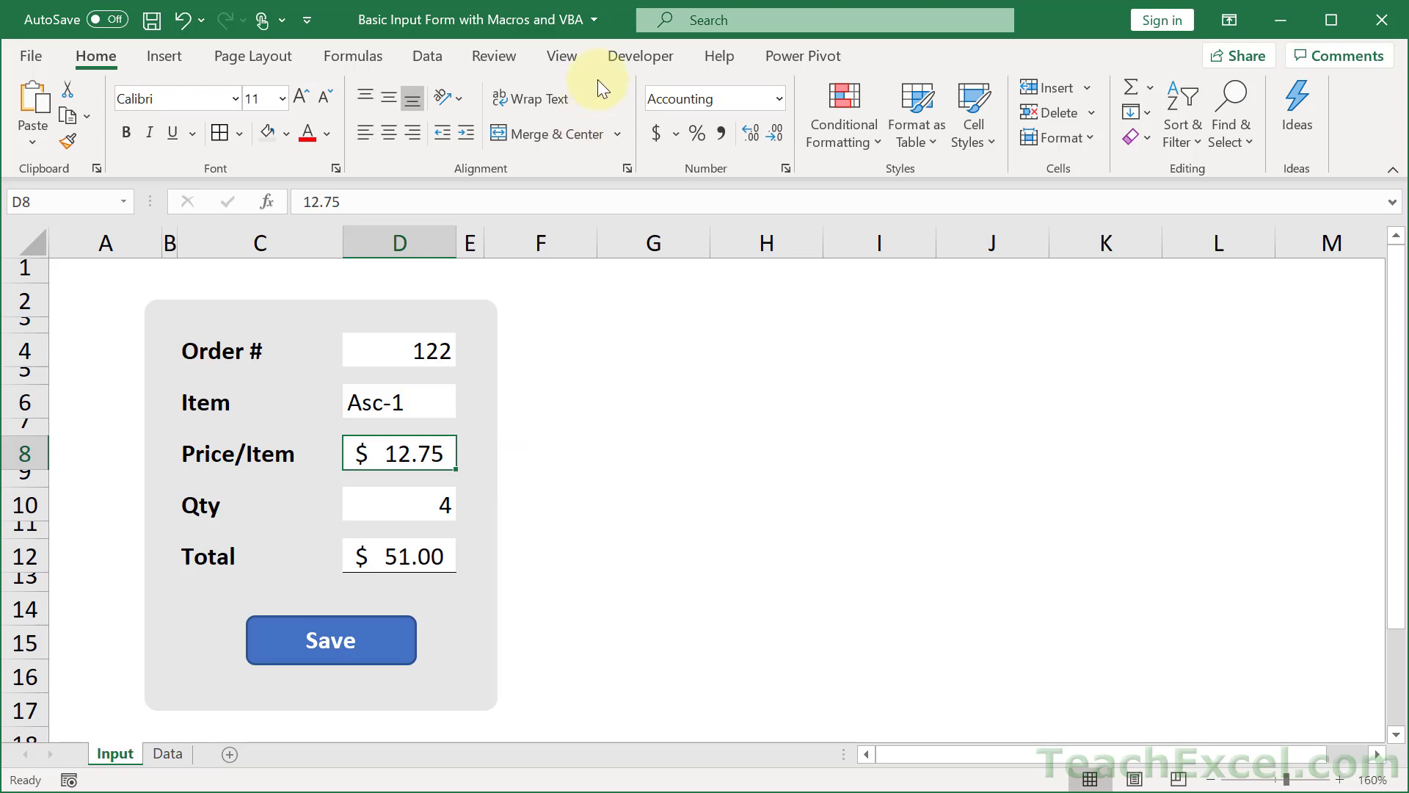
- Turn on sheet gridlines from the View tab to reveal the square gray cell block
left_click(557, 62)
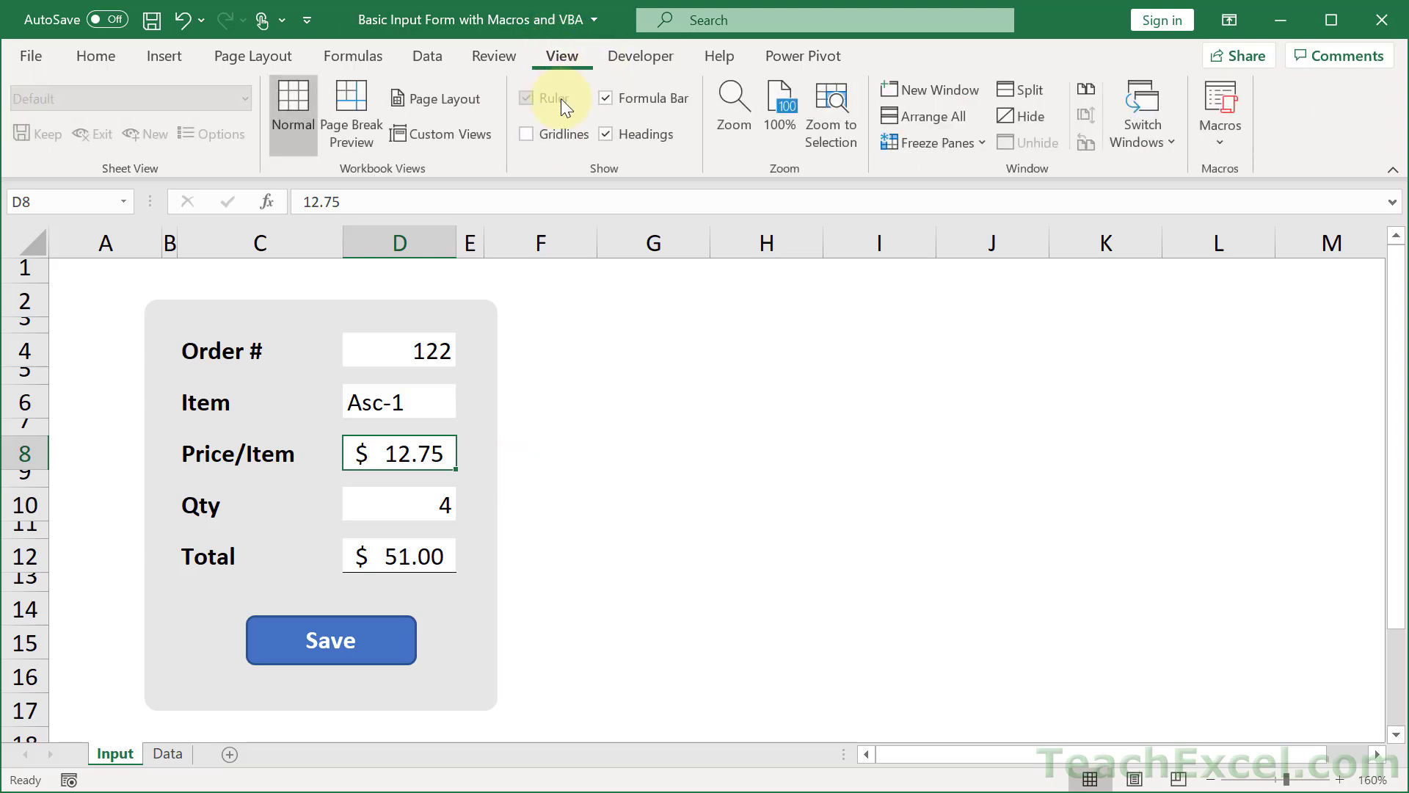
left_click(563, 133)
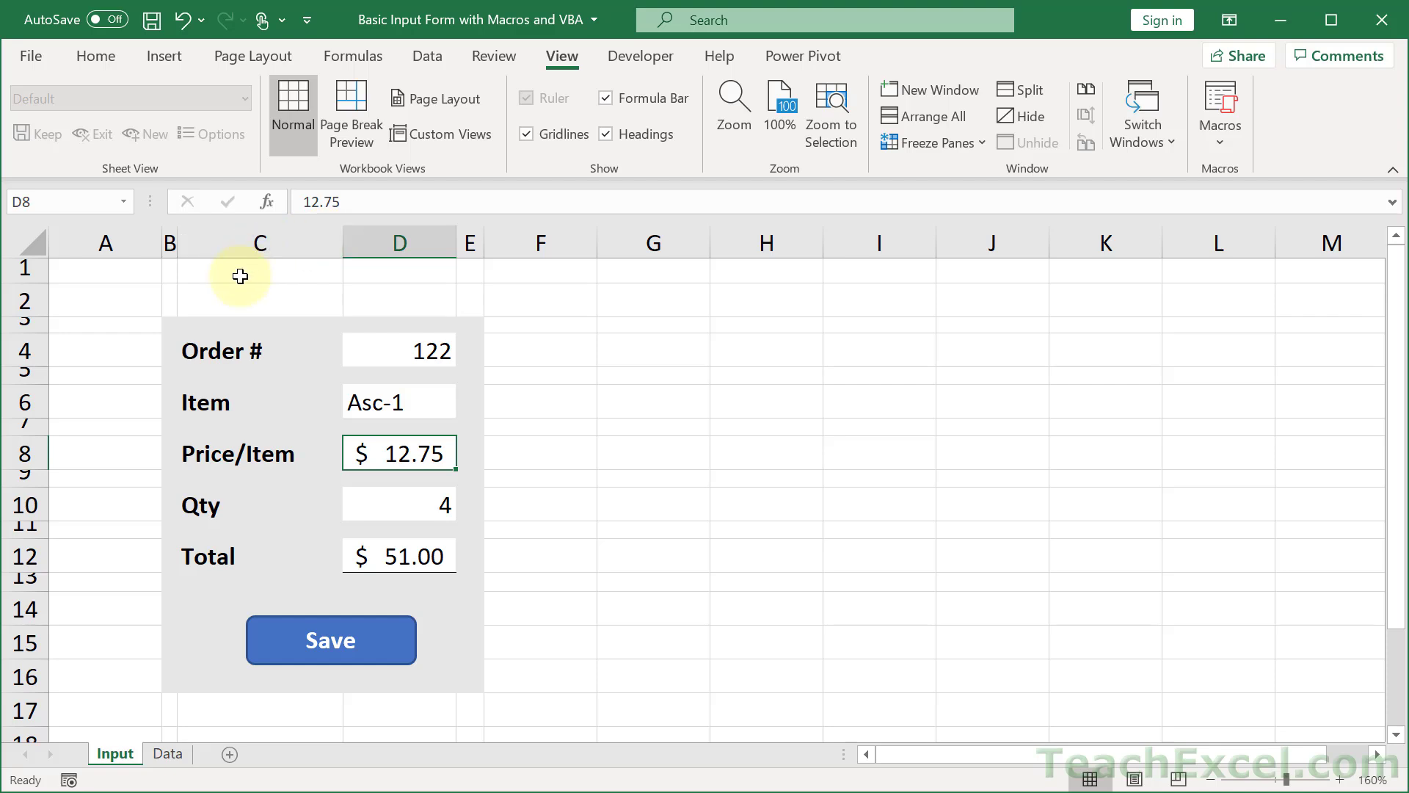
- Draw a rounded rectangle over the whole form, from row 3 to row 17
left_click(166, 55)
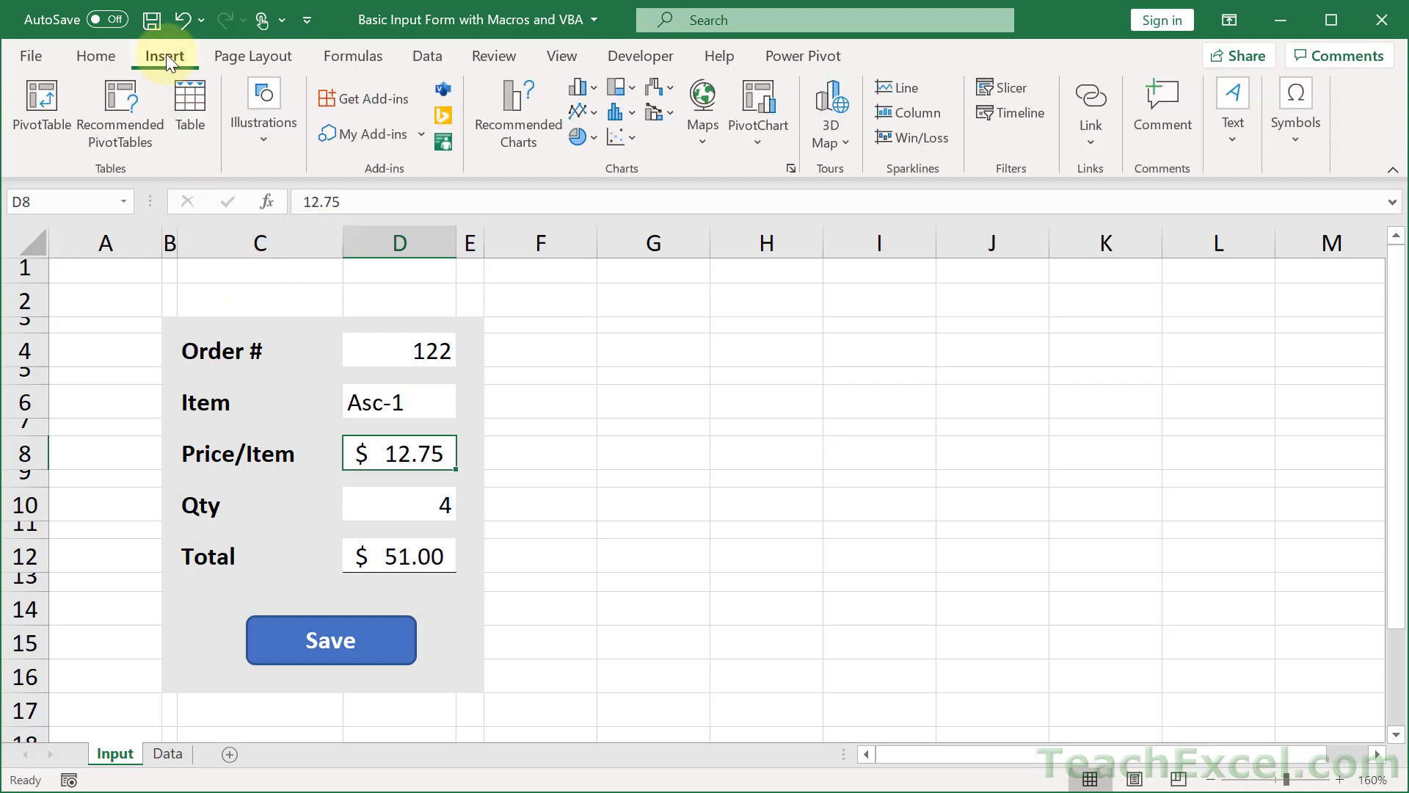
left_click(272, 121)
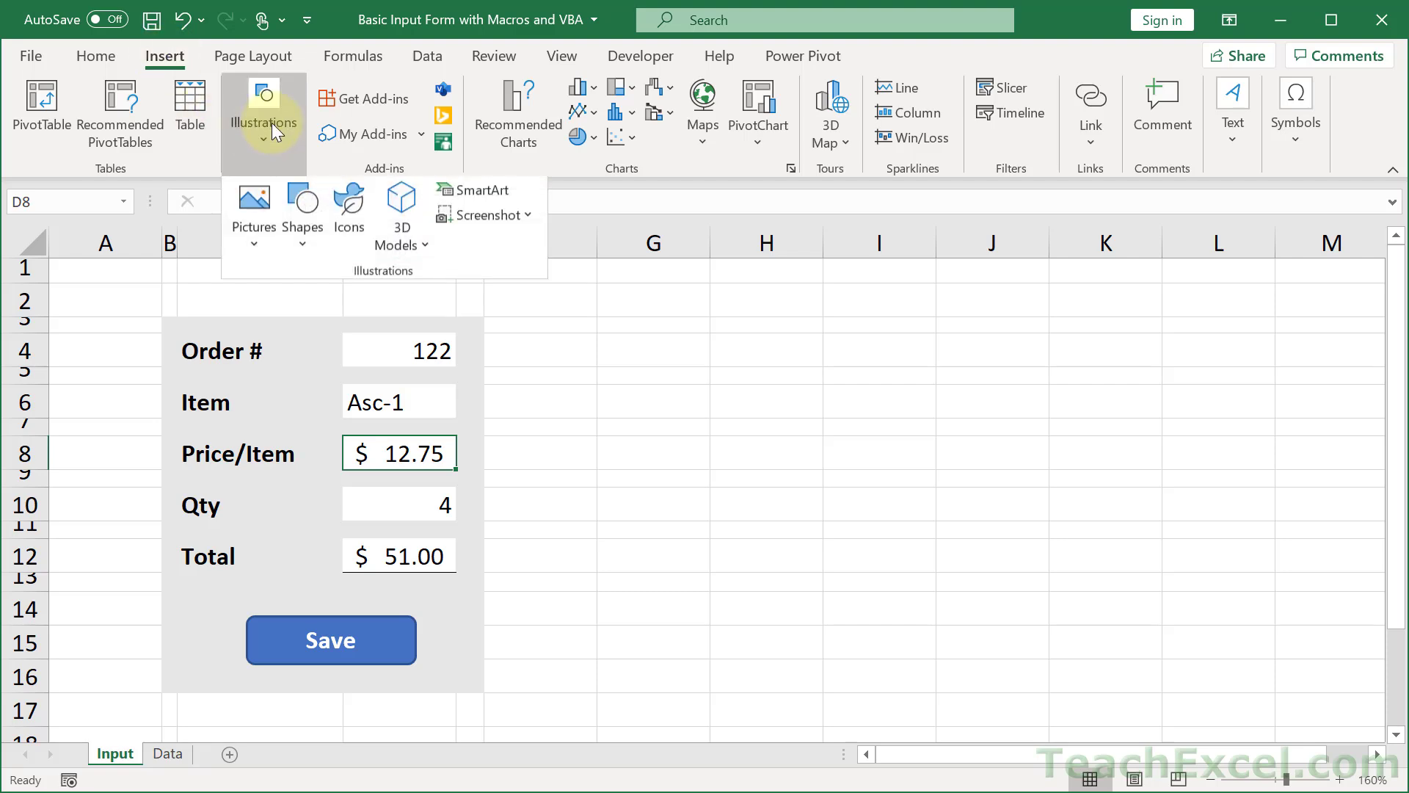
left_click(310, 238)
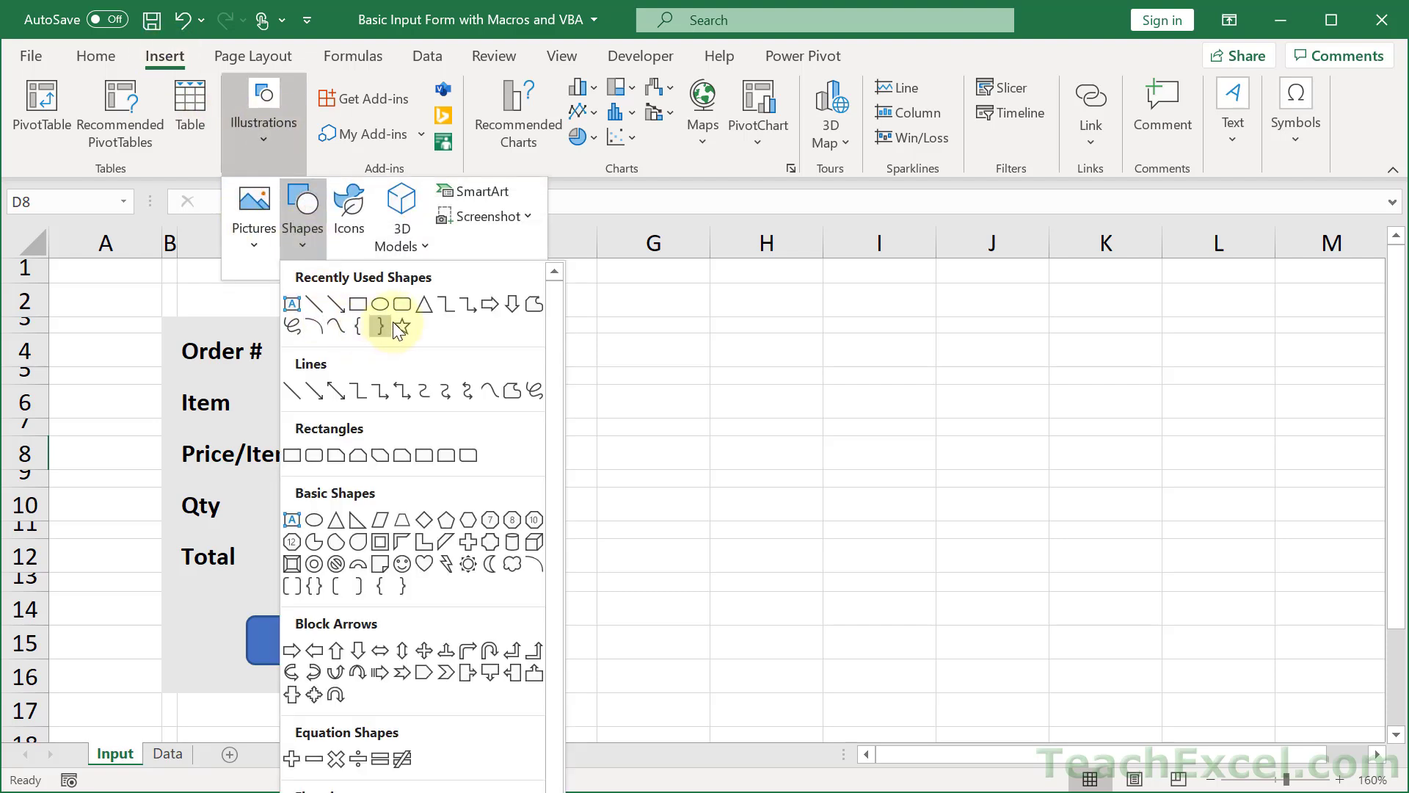
left_click(397, 318)
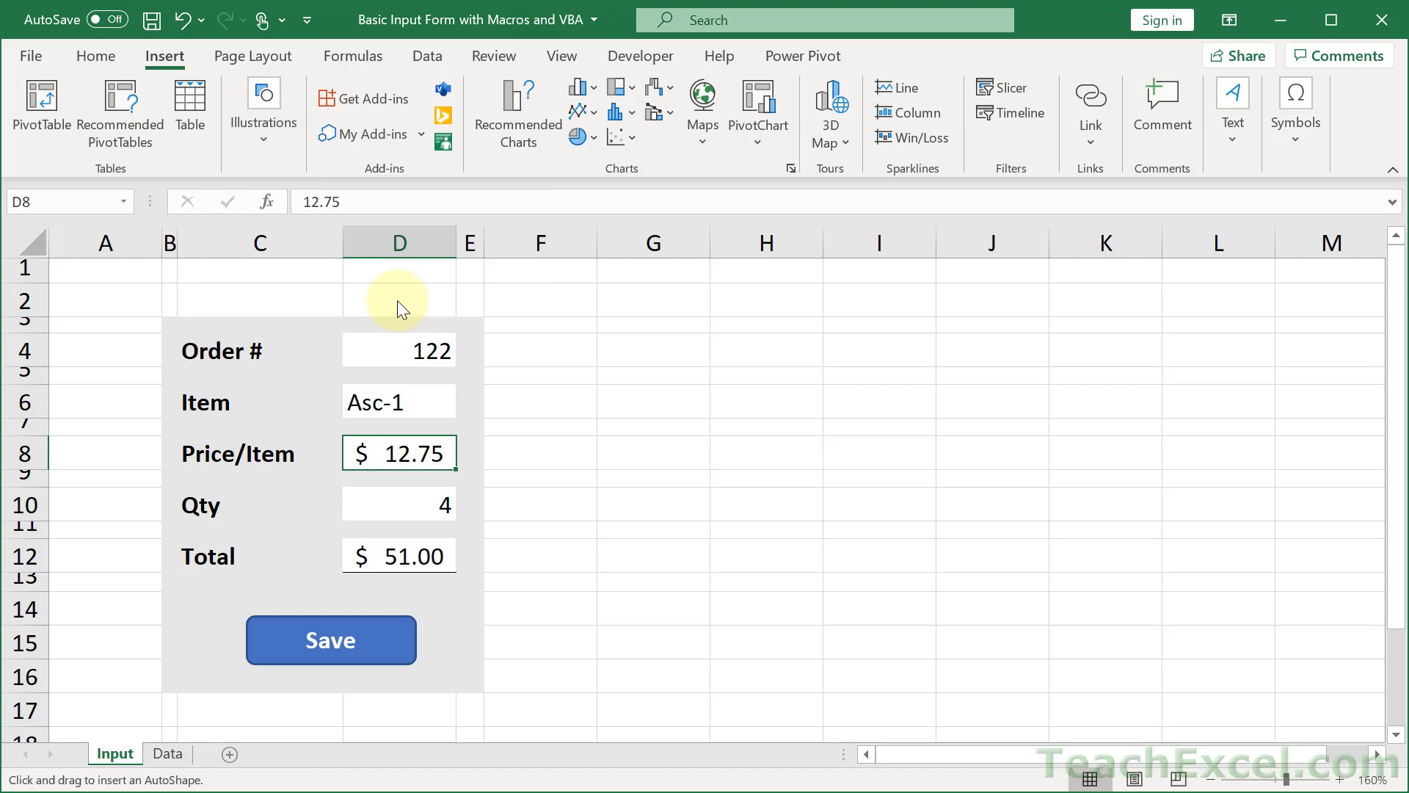
mouse_move(163, 322)
left_mouse_down()
mouse_move(409, 557)
mouse_move(491, 700)
left_mouse_up()
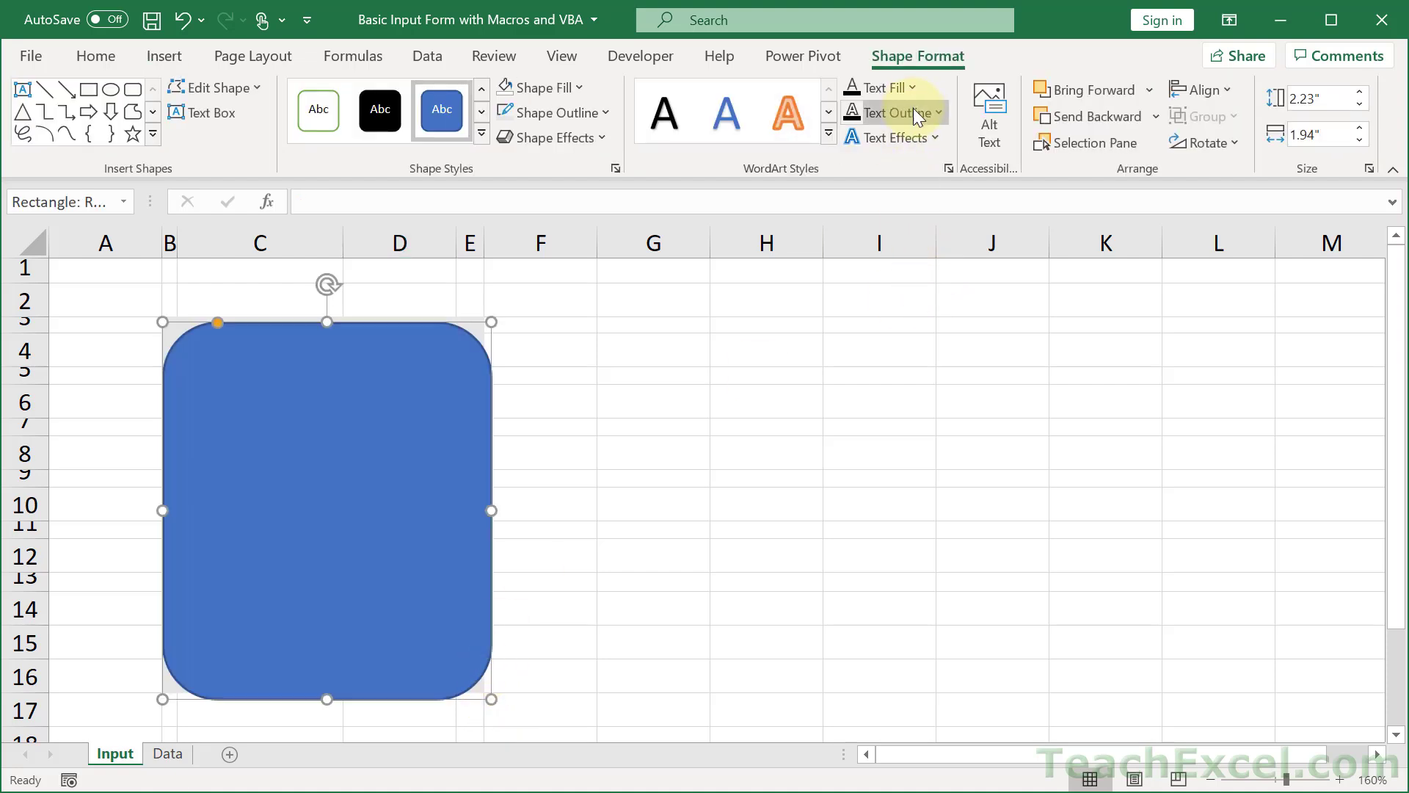
- Make the rounded rectangle hollow with a Light Gray Background 2 outline
left_click(549, 88)
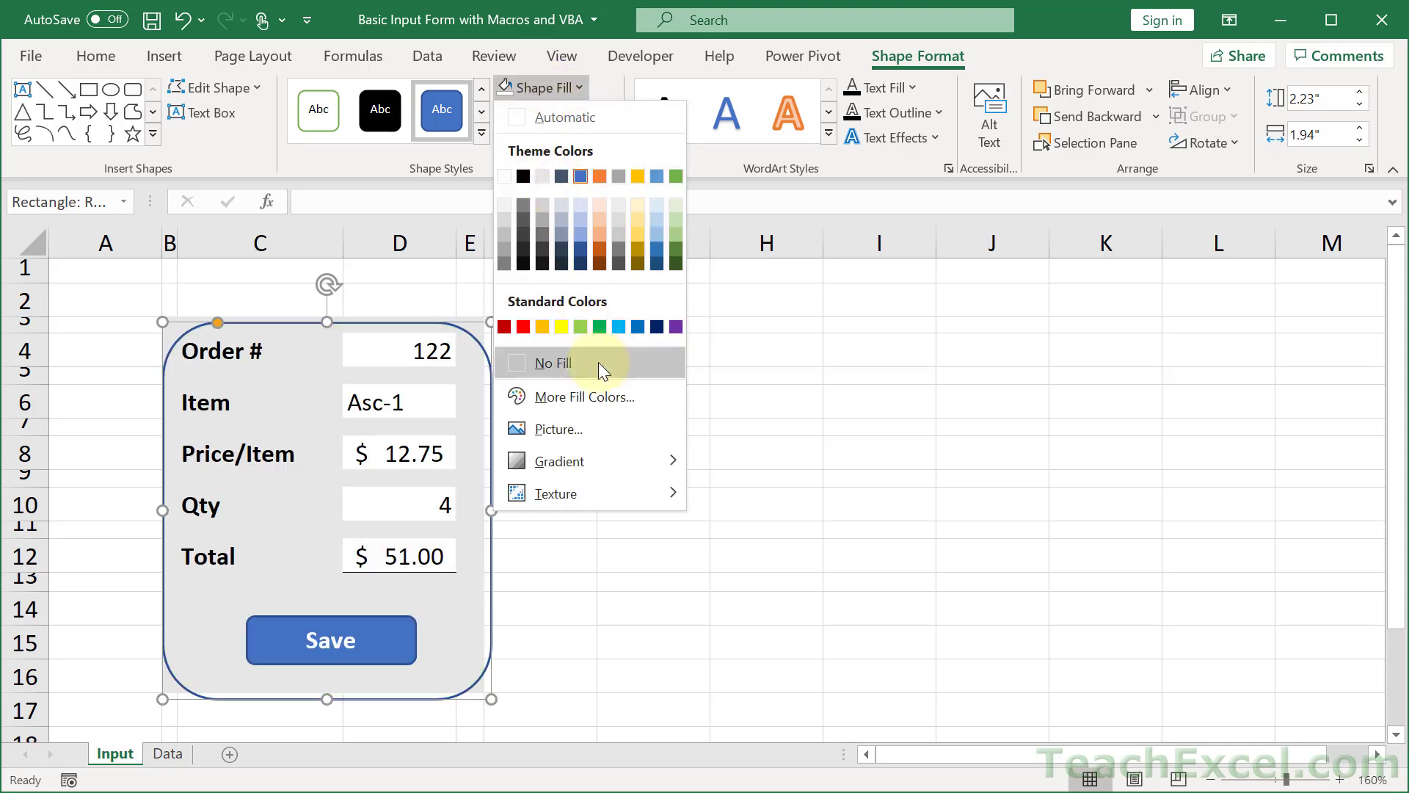
left_click(597, 363)
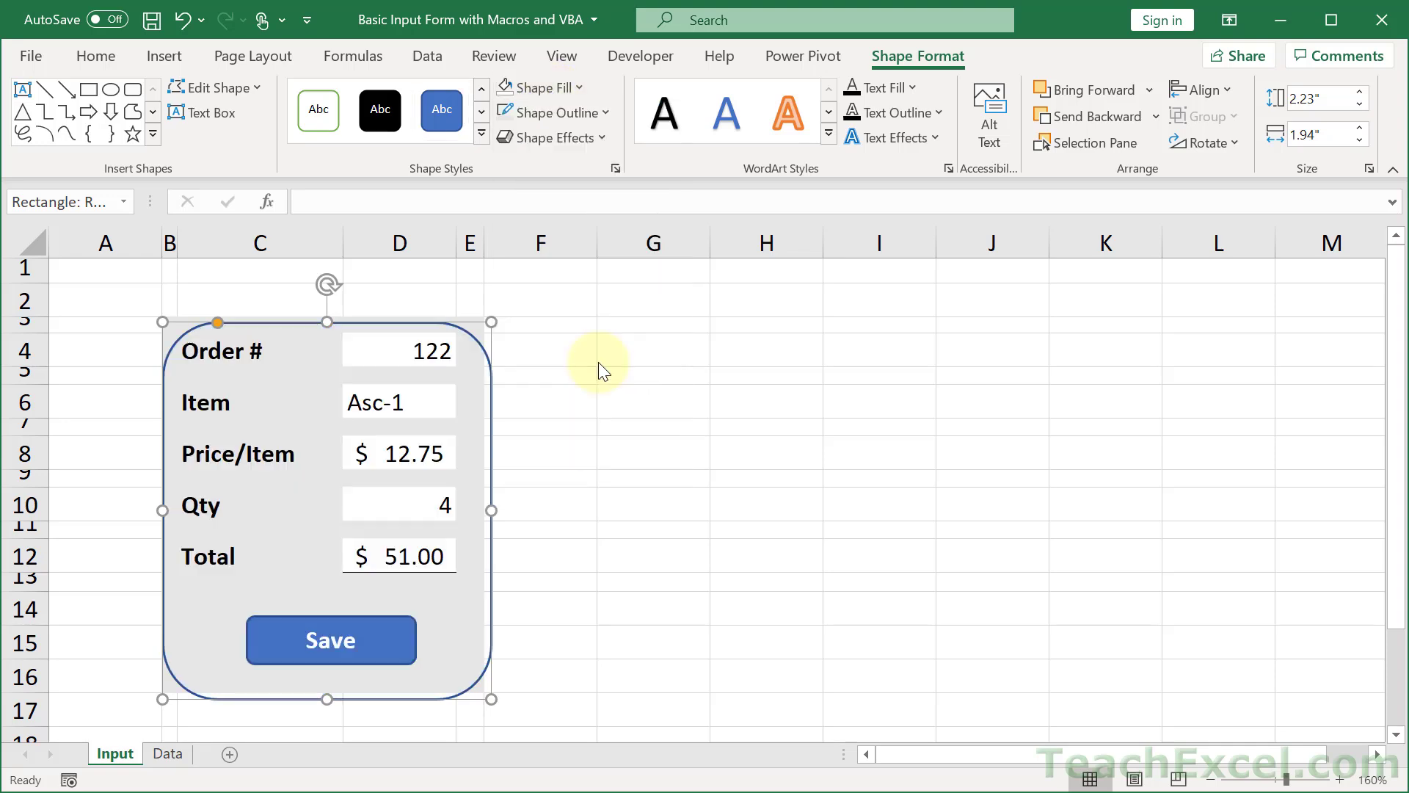
left_click(591, 115)
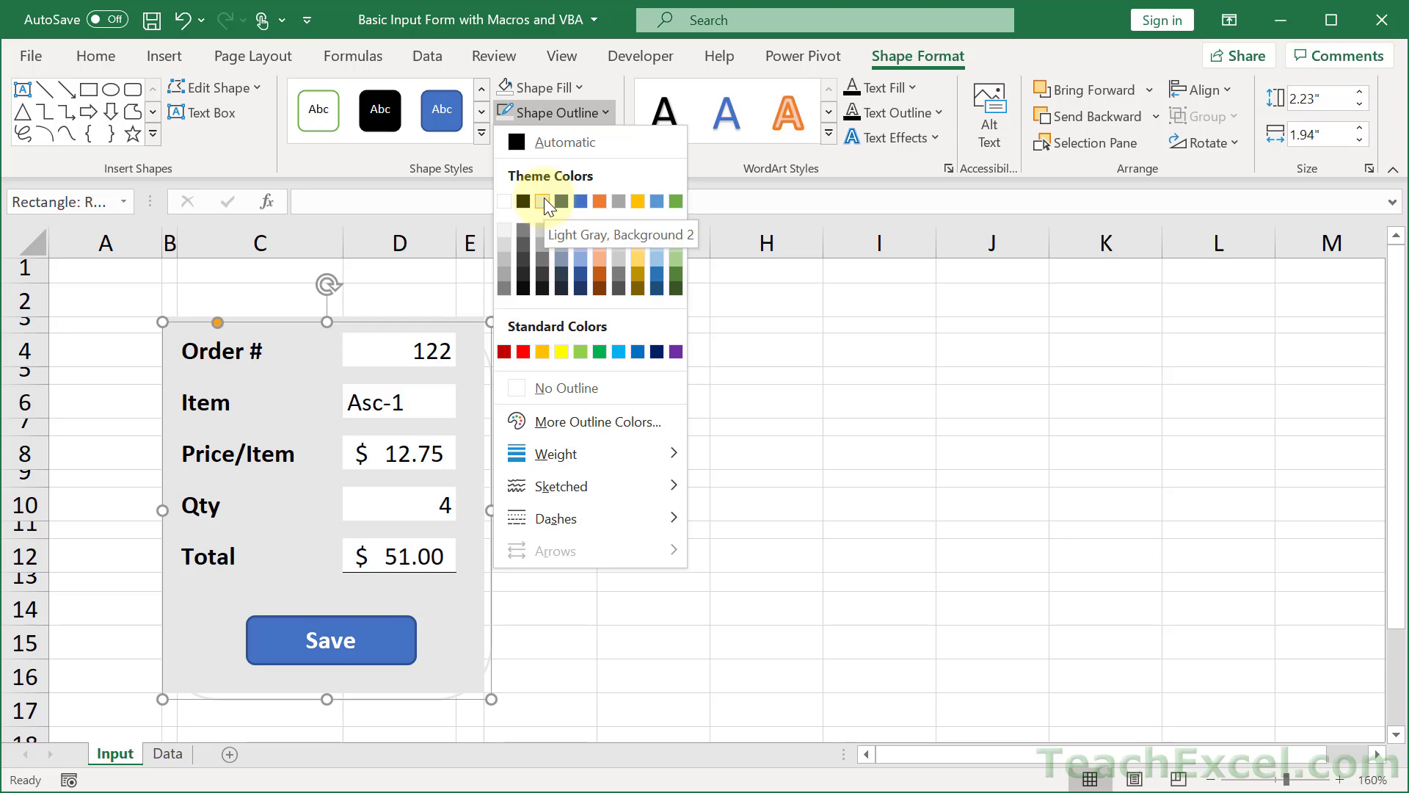
left_click(544, 199)
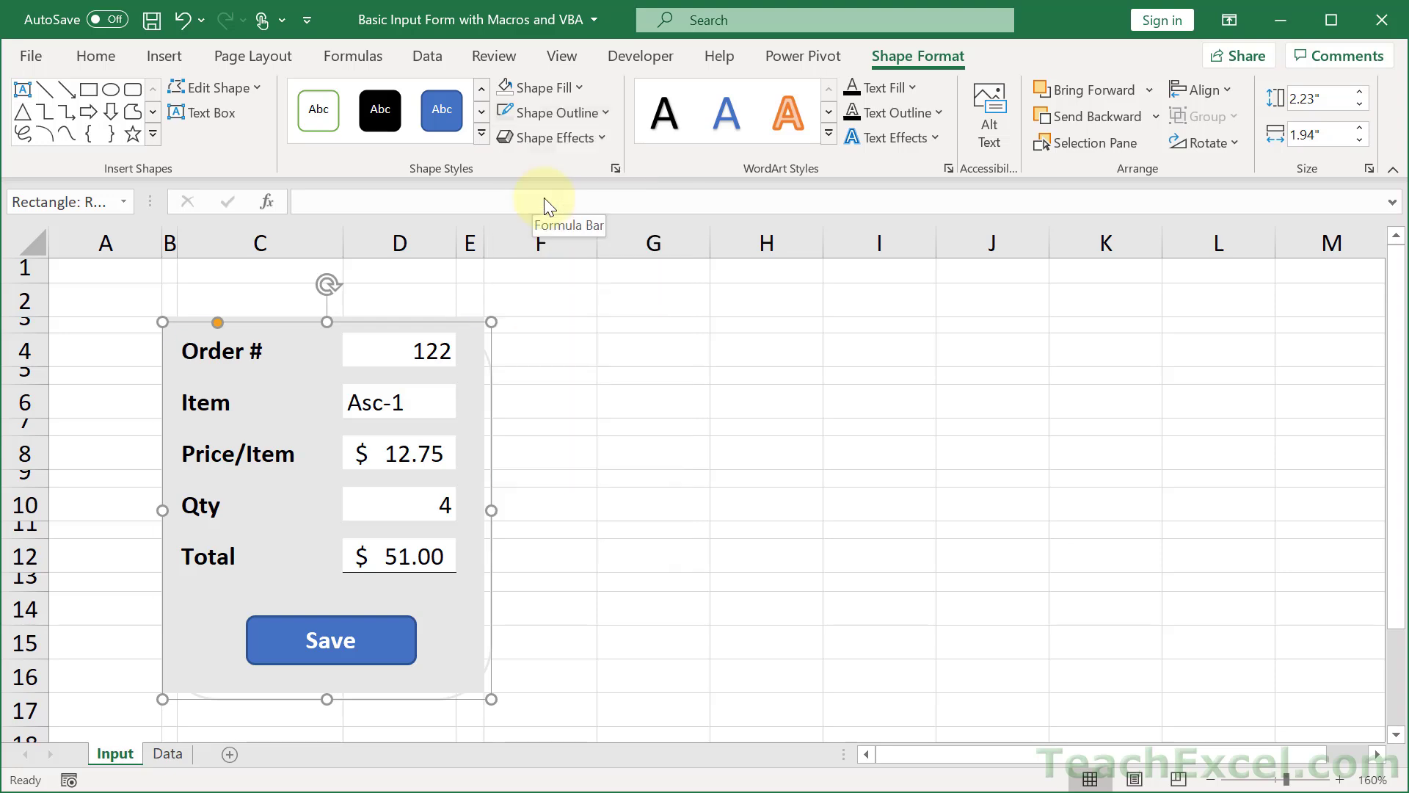
left_click(540, 114)
mouse_move(626, 445)
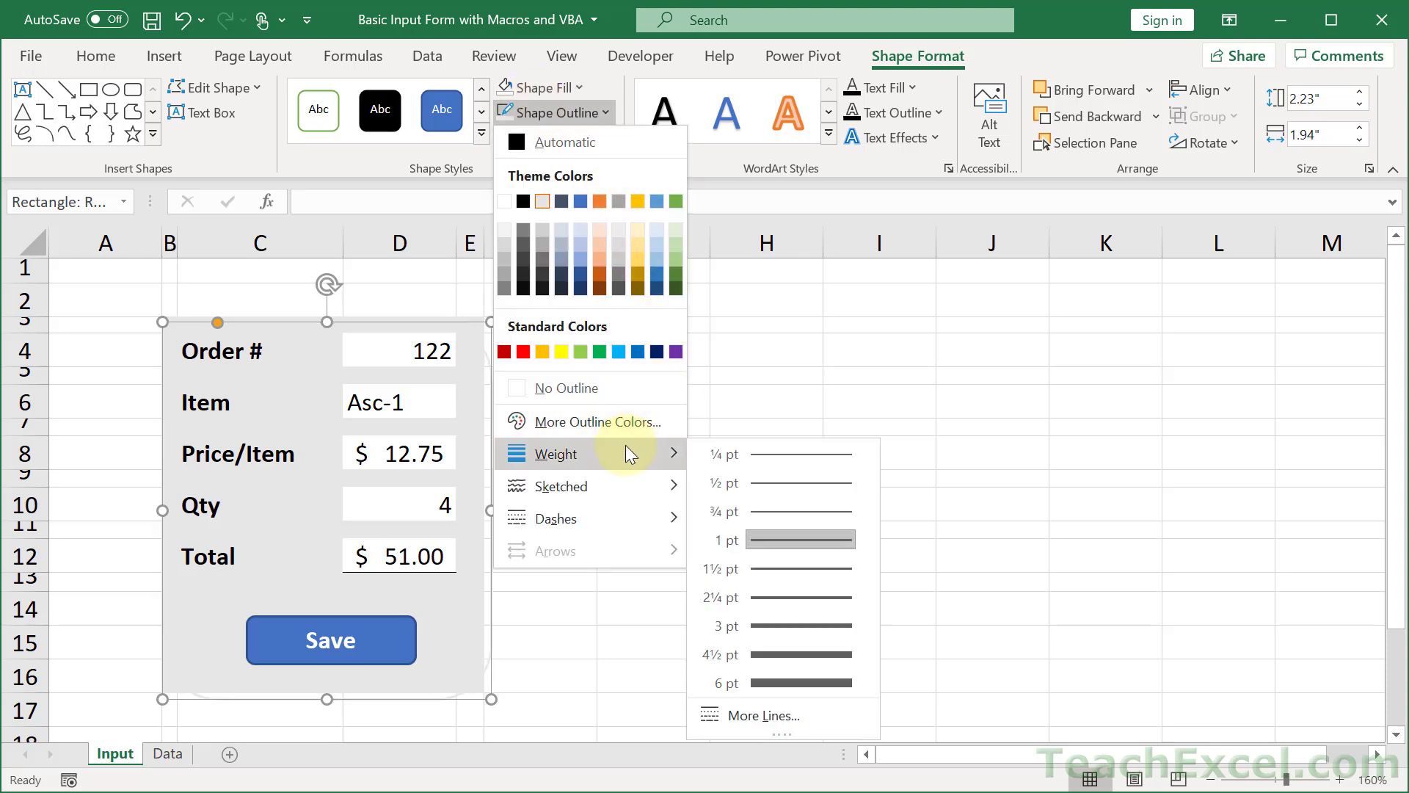
- Set the rounded rectangle's outline Line Width to 8 pt in the Format Shape pane
left_click(753, 710)
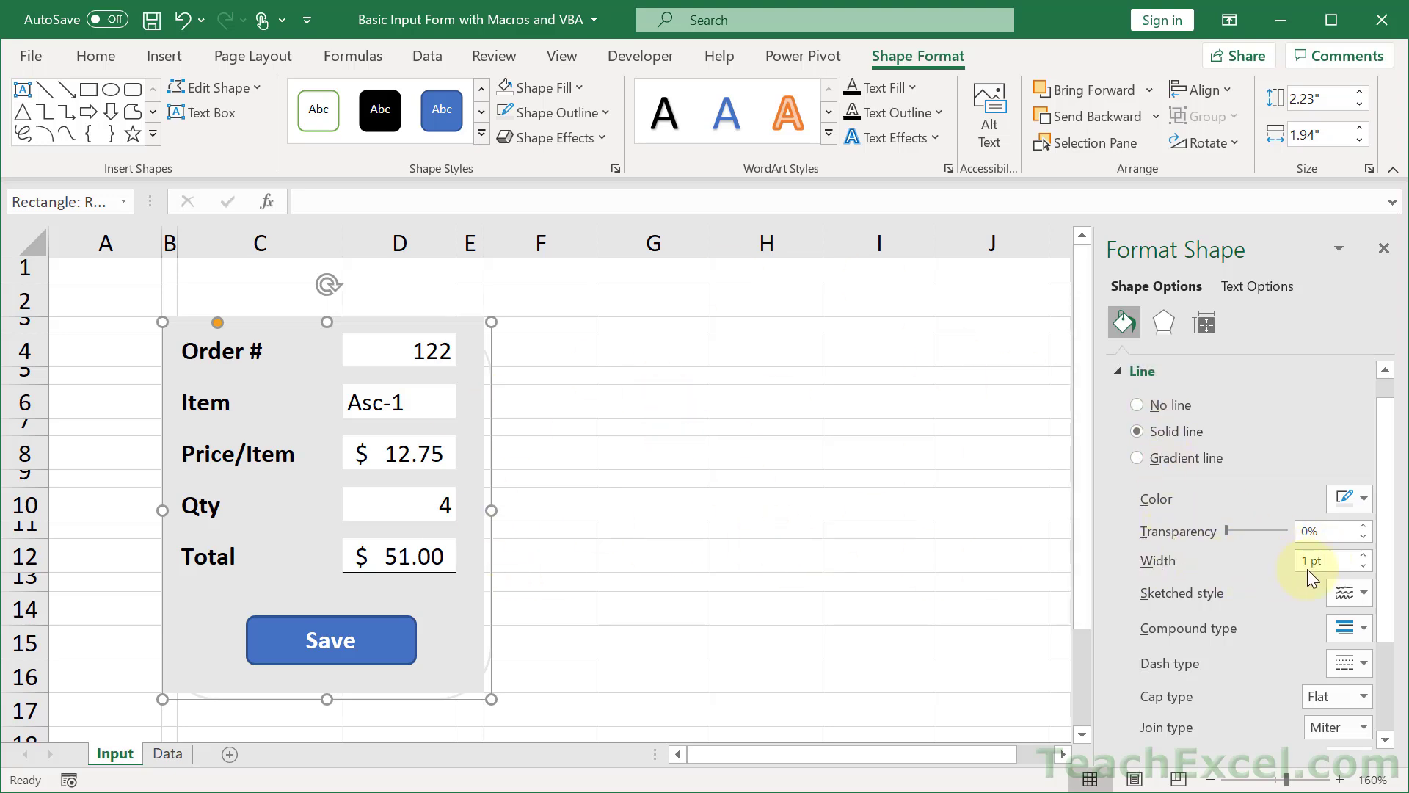
left_click(1363, 556)
left_click(1363, 557)
left_click(1363, 556)
left_click(1363, 557)
left_click(1363, 556)
left_click(1363, 557)
triple_click(1363, 557)
double_click(1363, 556)
triple_click(1363, 557)
triple_click(1363, 556)
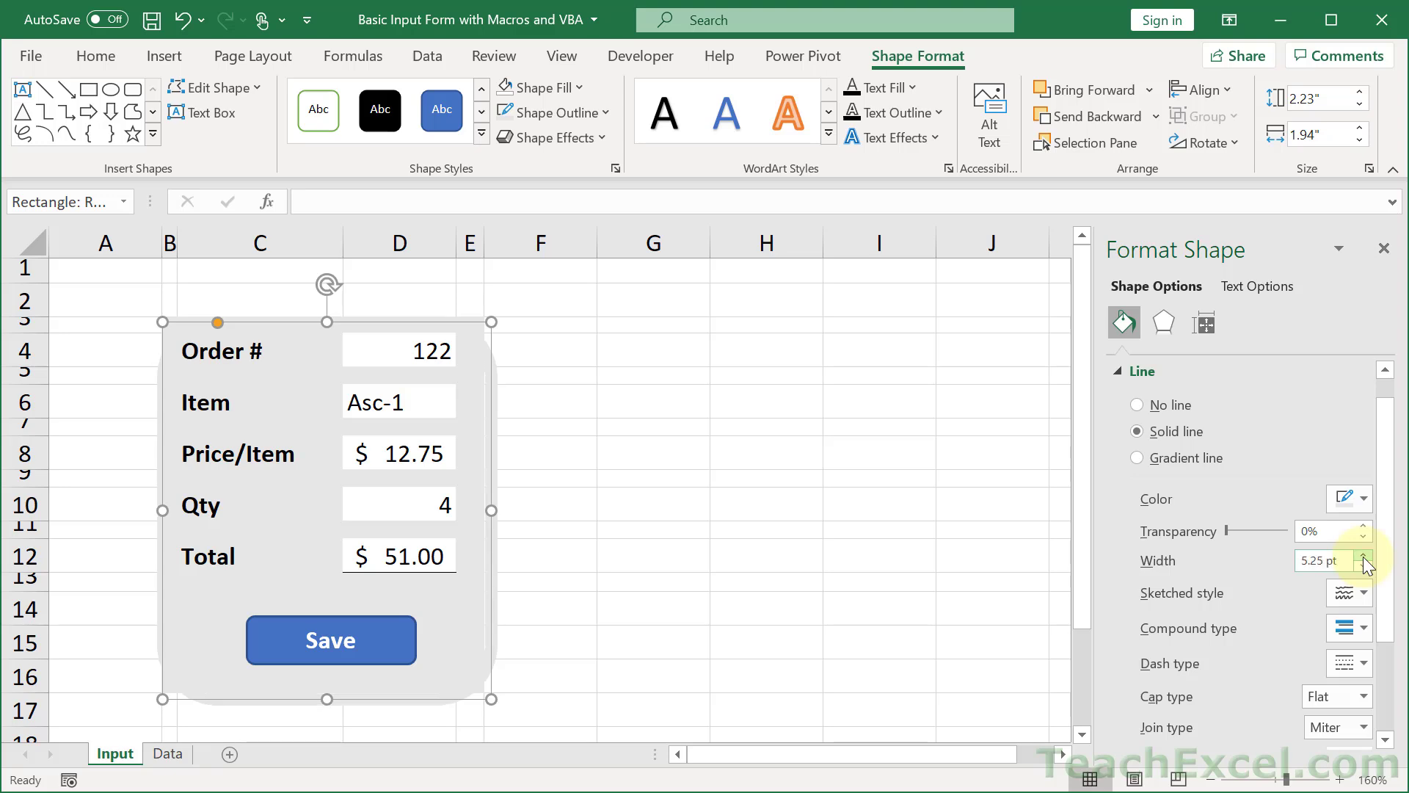
double_click(1364, 557)
double_click(1363, 556)
double_click(1363, 556)
double_click(1363, 557)
left_click(1363, 556)
left_click(1363, 556)
left_click(1363, 557)
left_click(1363, 557)
left_click(1363, 566)
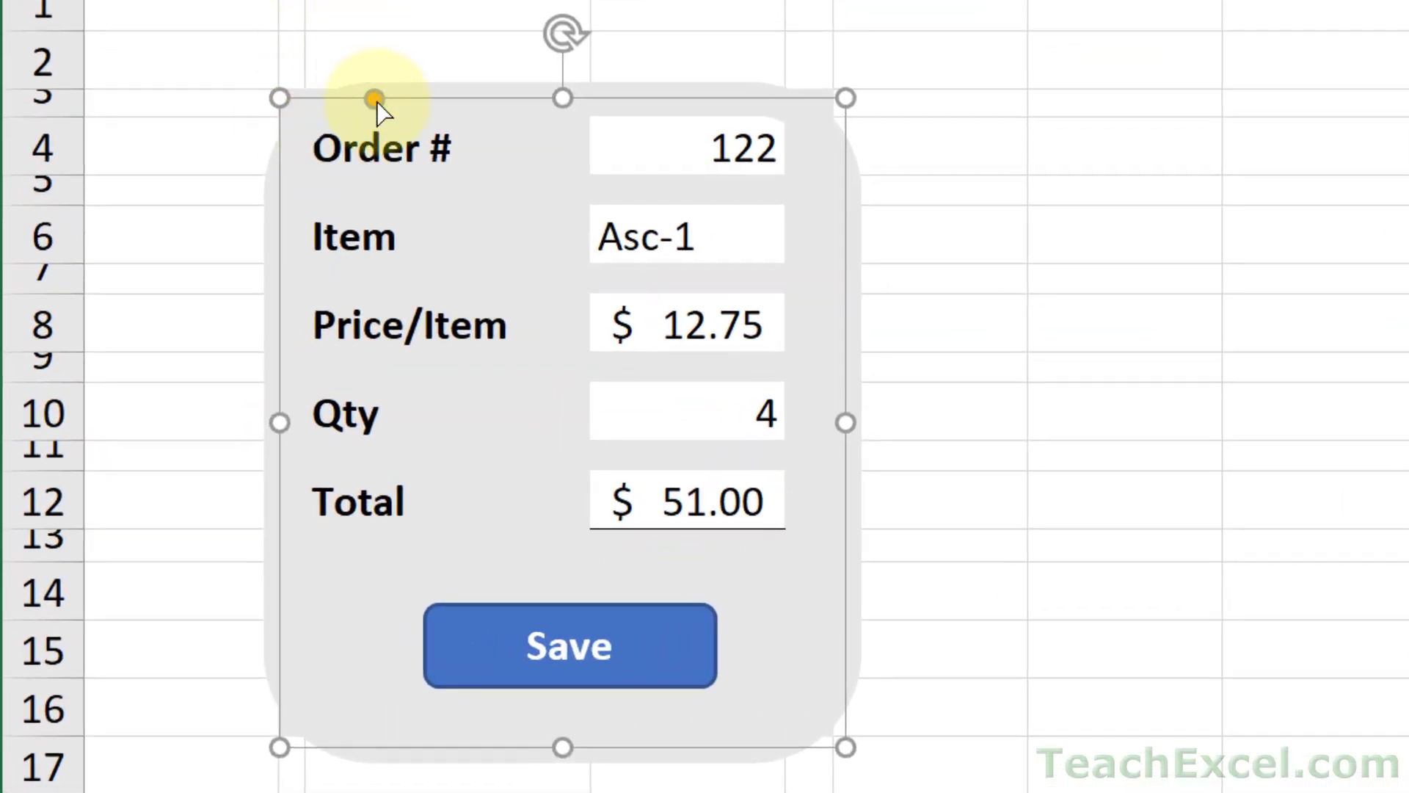
- Reselect the rounded rectangle and tighten its corner radius for subtly rounded form corners
key("Escape")
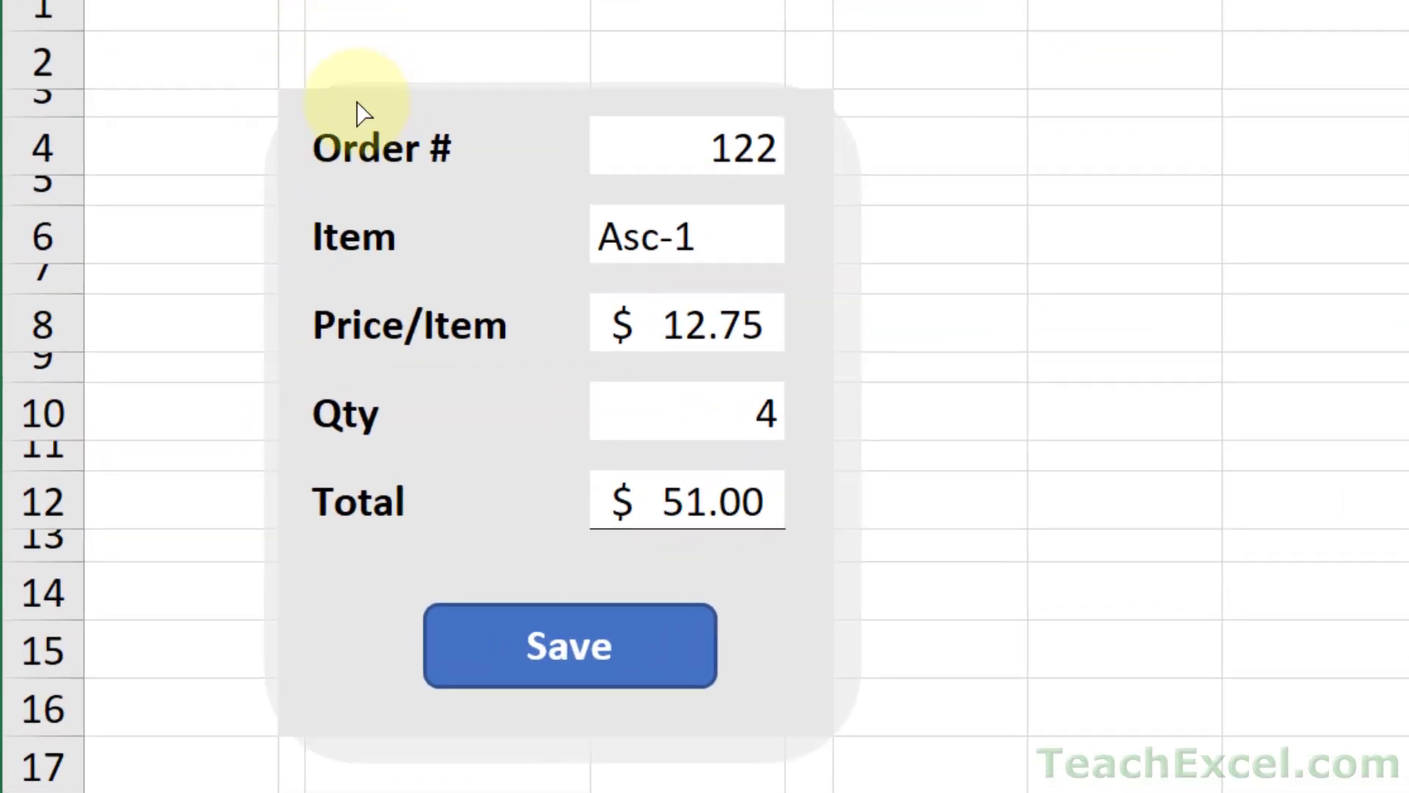
left_click(283, 107)
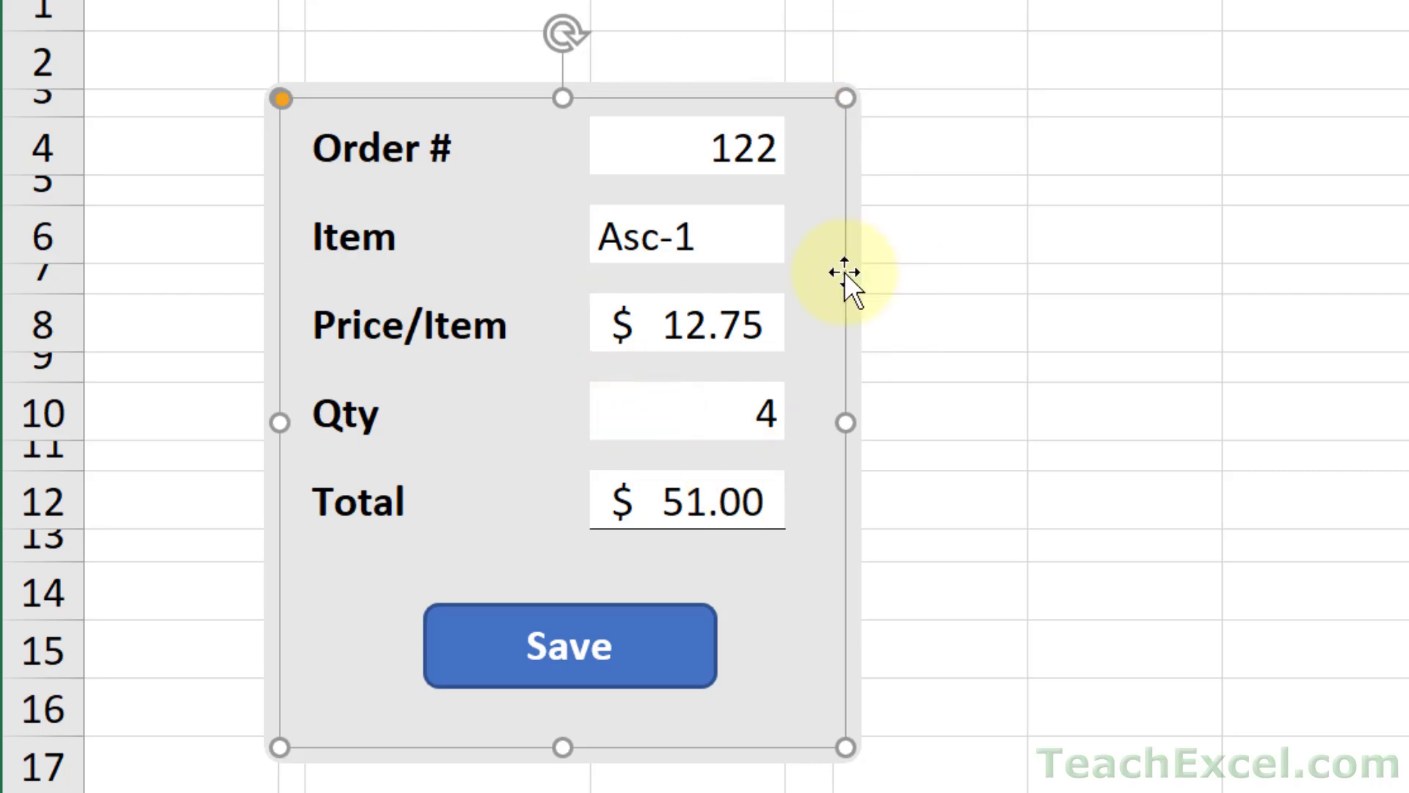
left_click(1129, 233)
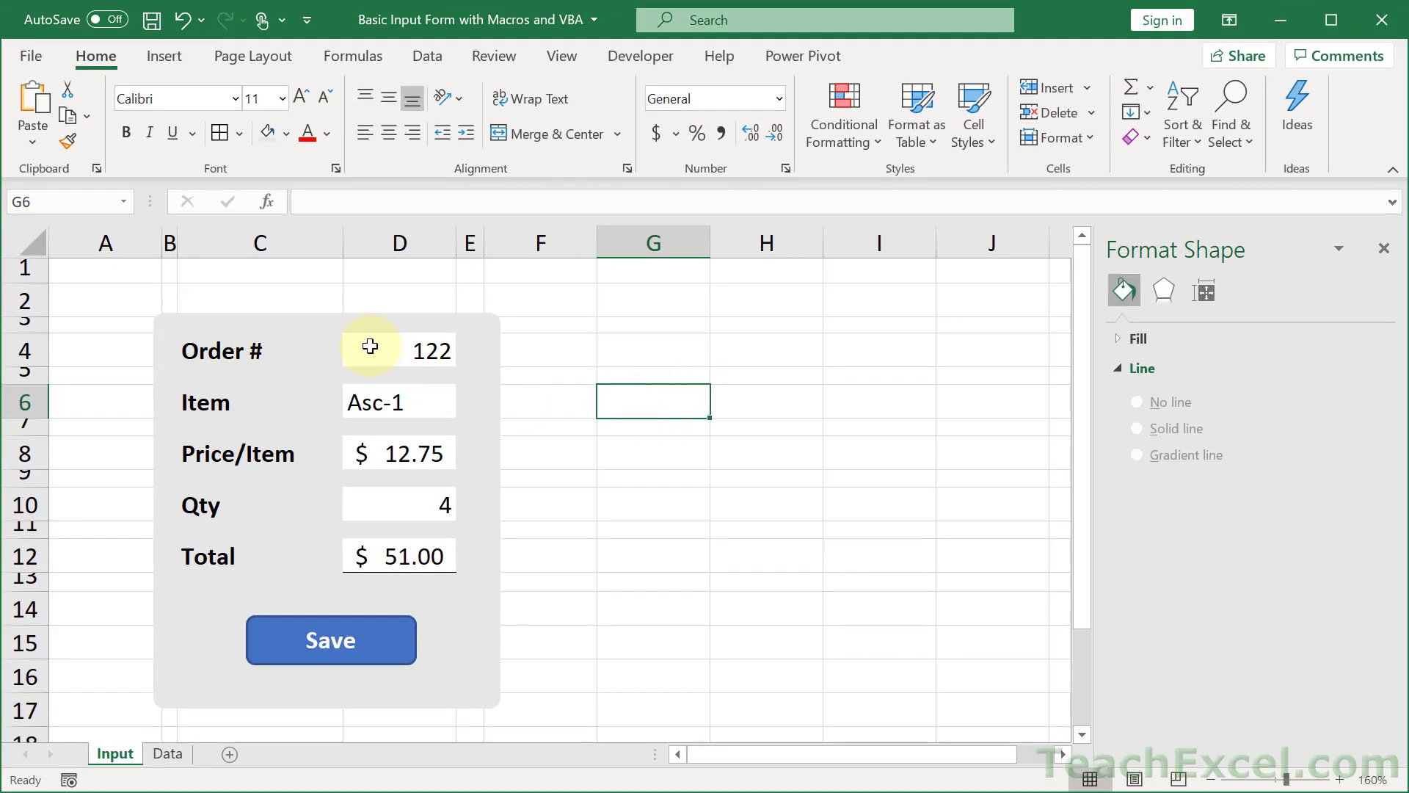
- Clear the Order # value in D4 and change the Item in D6 to Asc-14
left_click(370, 346)
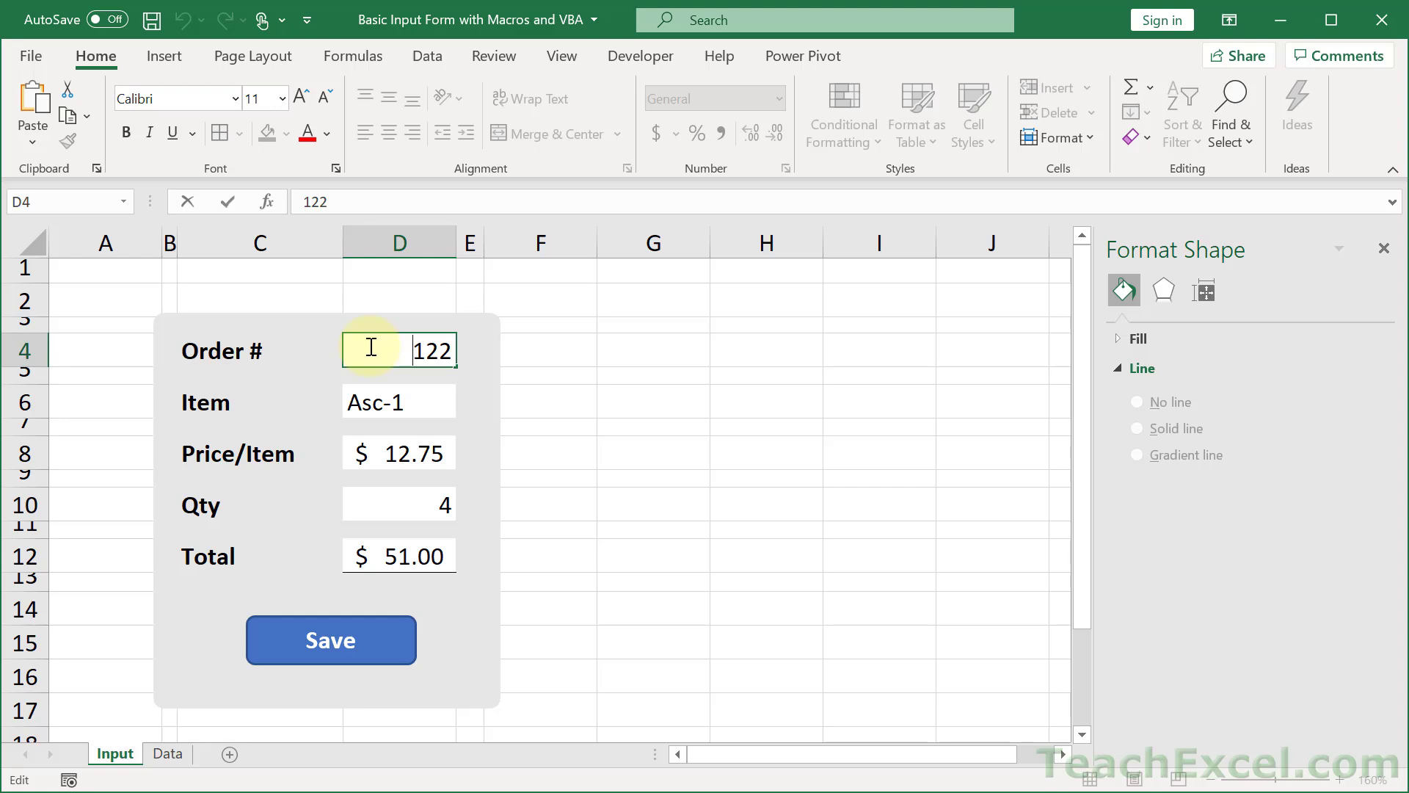
key("Delete")
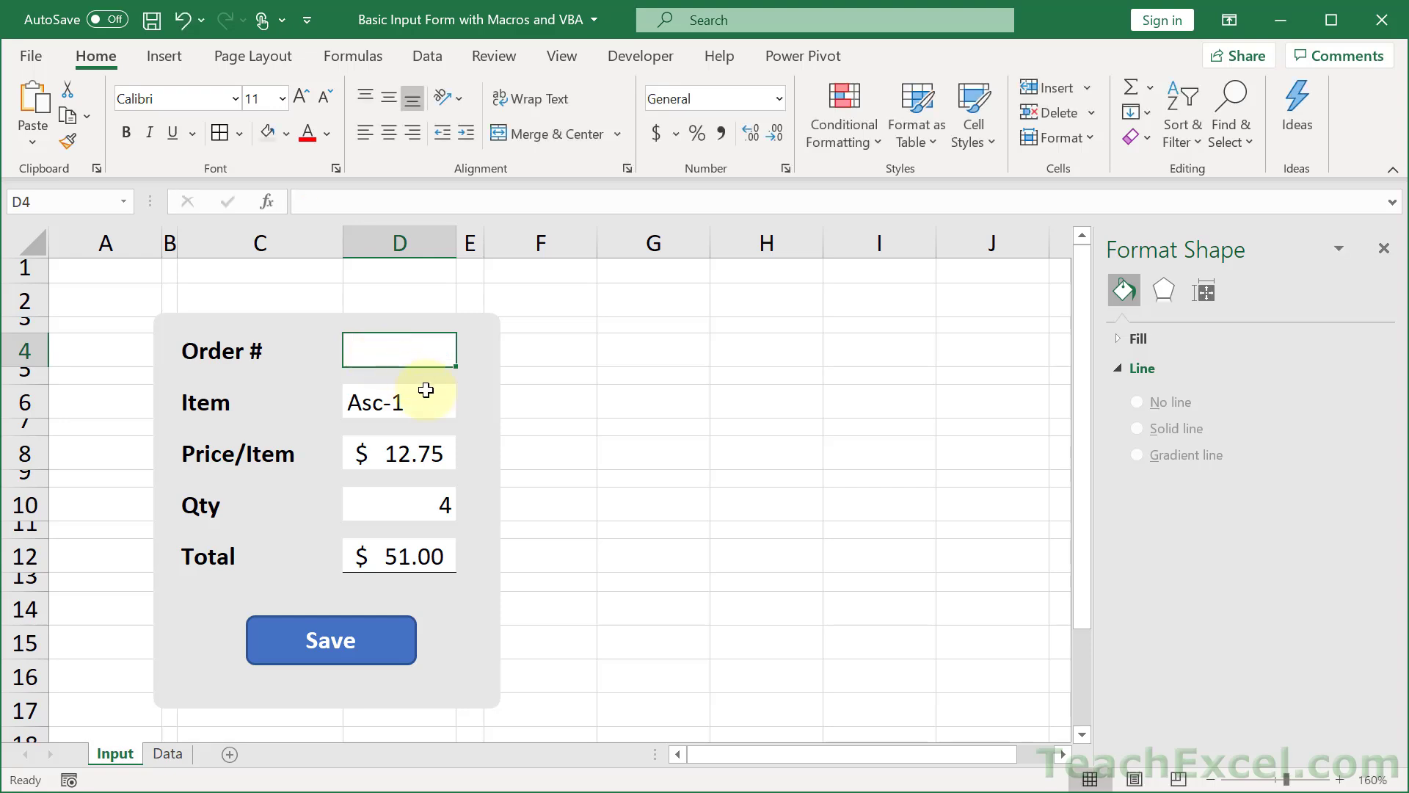
left_click(429, 397)
double_click(428, 397)
type("4")
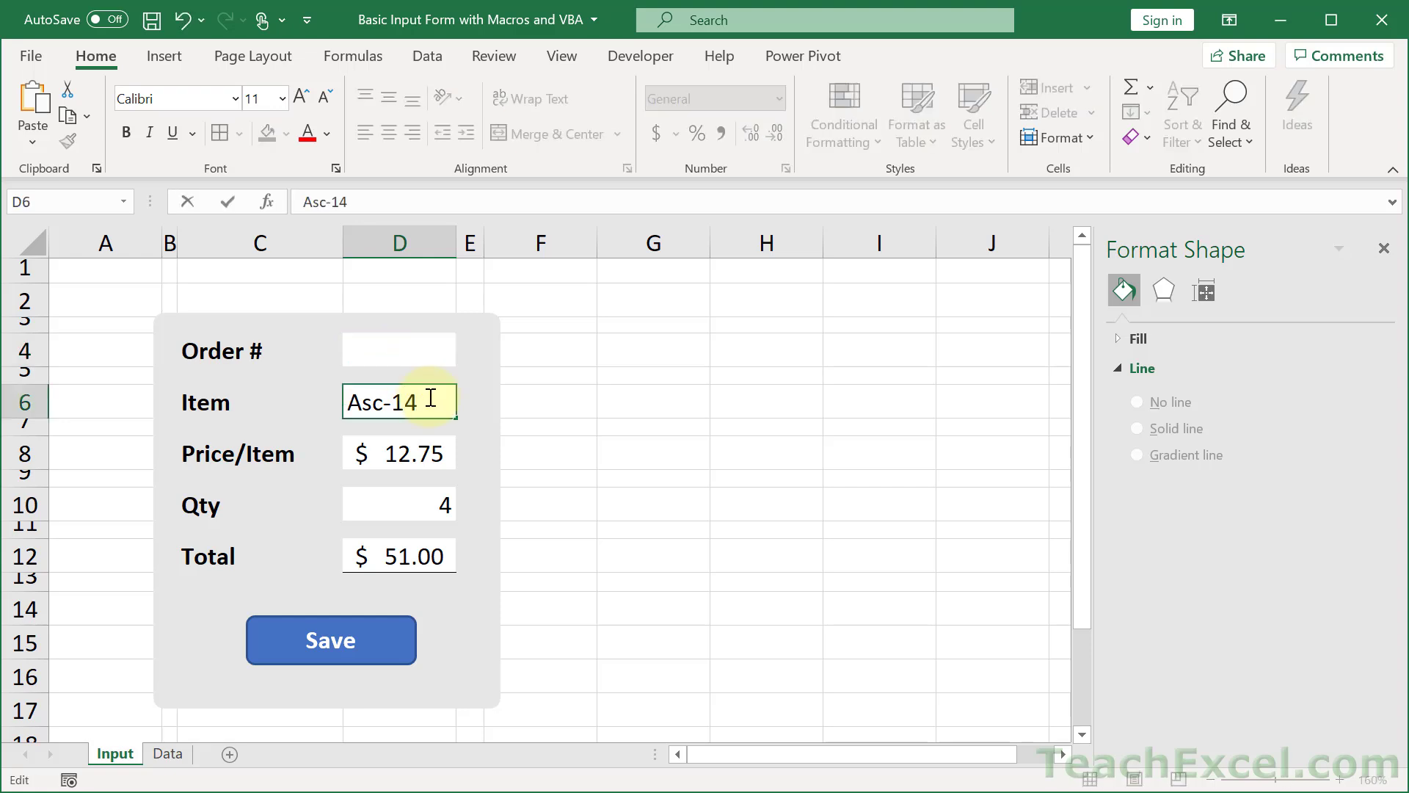
left_click(411, 450)
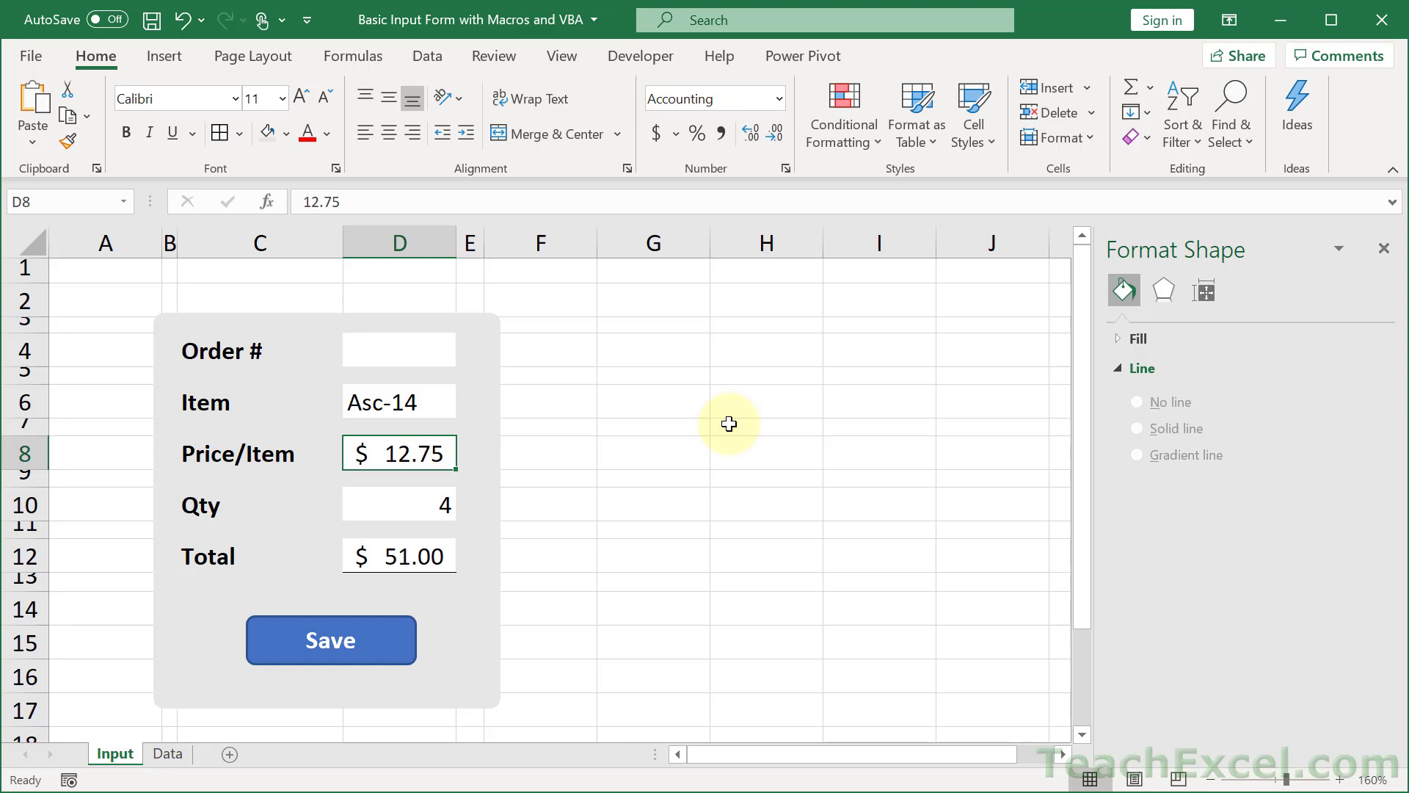
- Turn off sheet gridlines so the rounded form sits on a clean white sheet
left_click(560, 60)
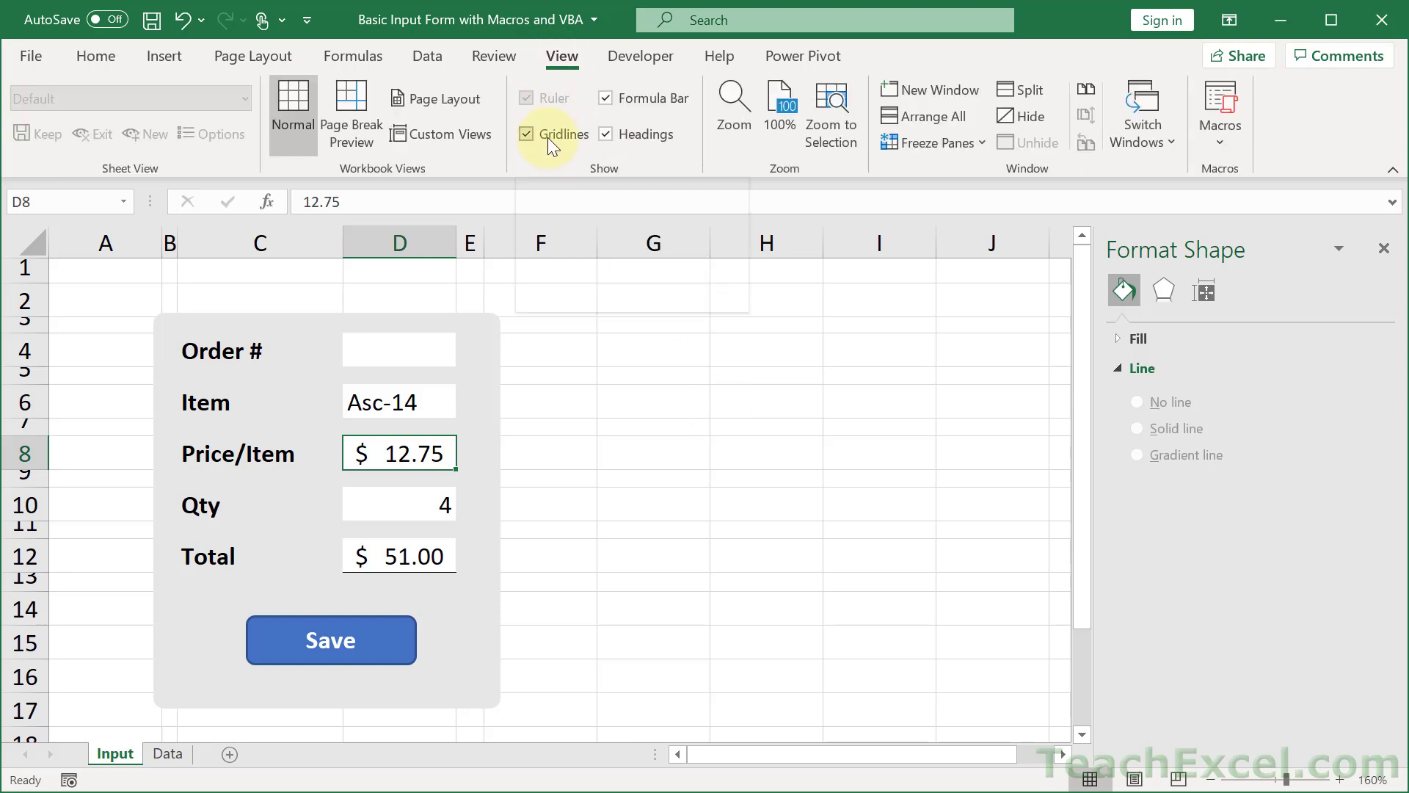
left_click(549, 141)
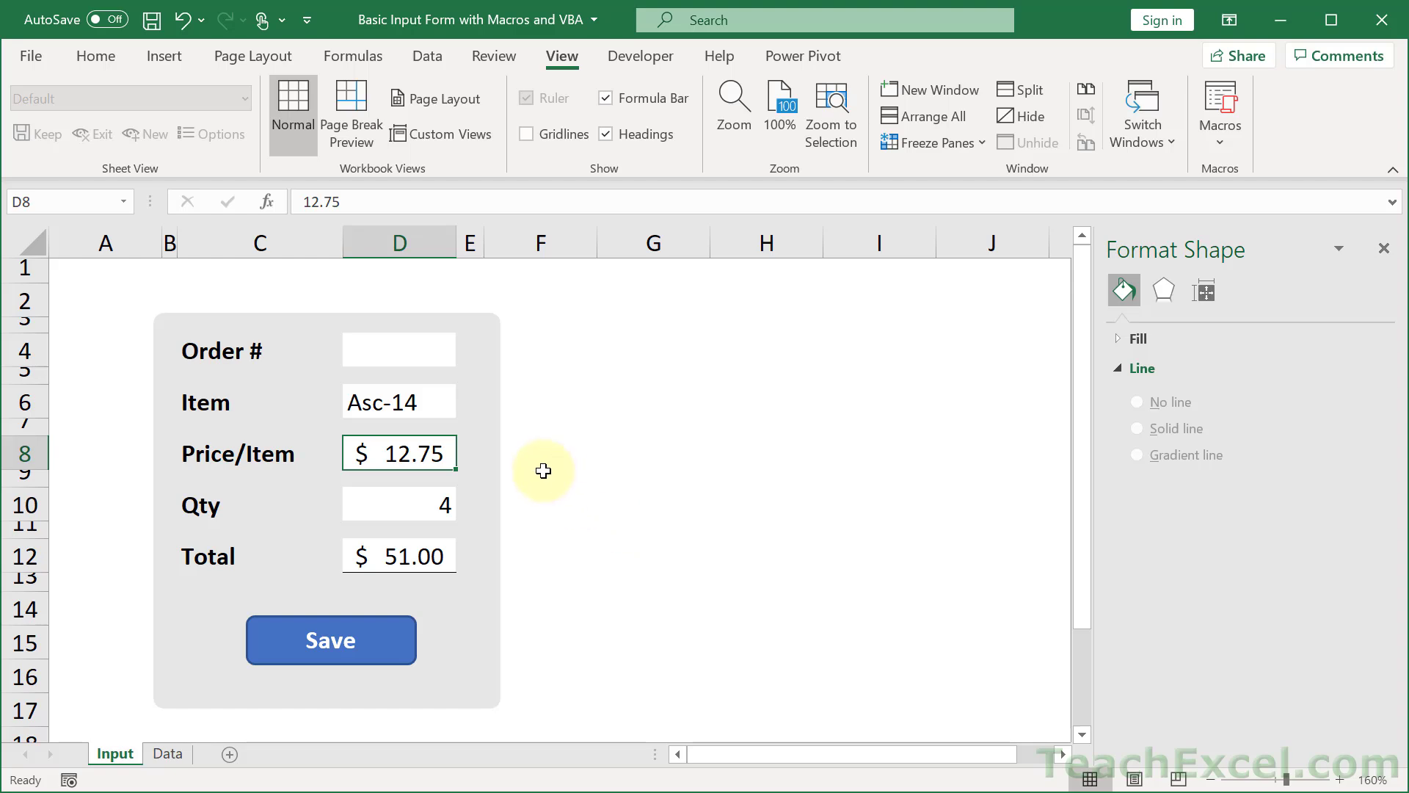
- Display the rounded frame's Size and Properties, showing 2.23" high by 1.94" wide
right_click(499, 461)
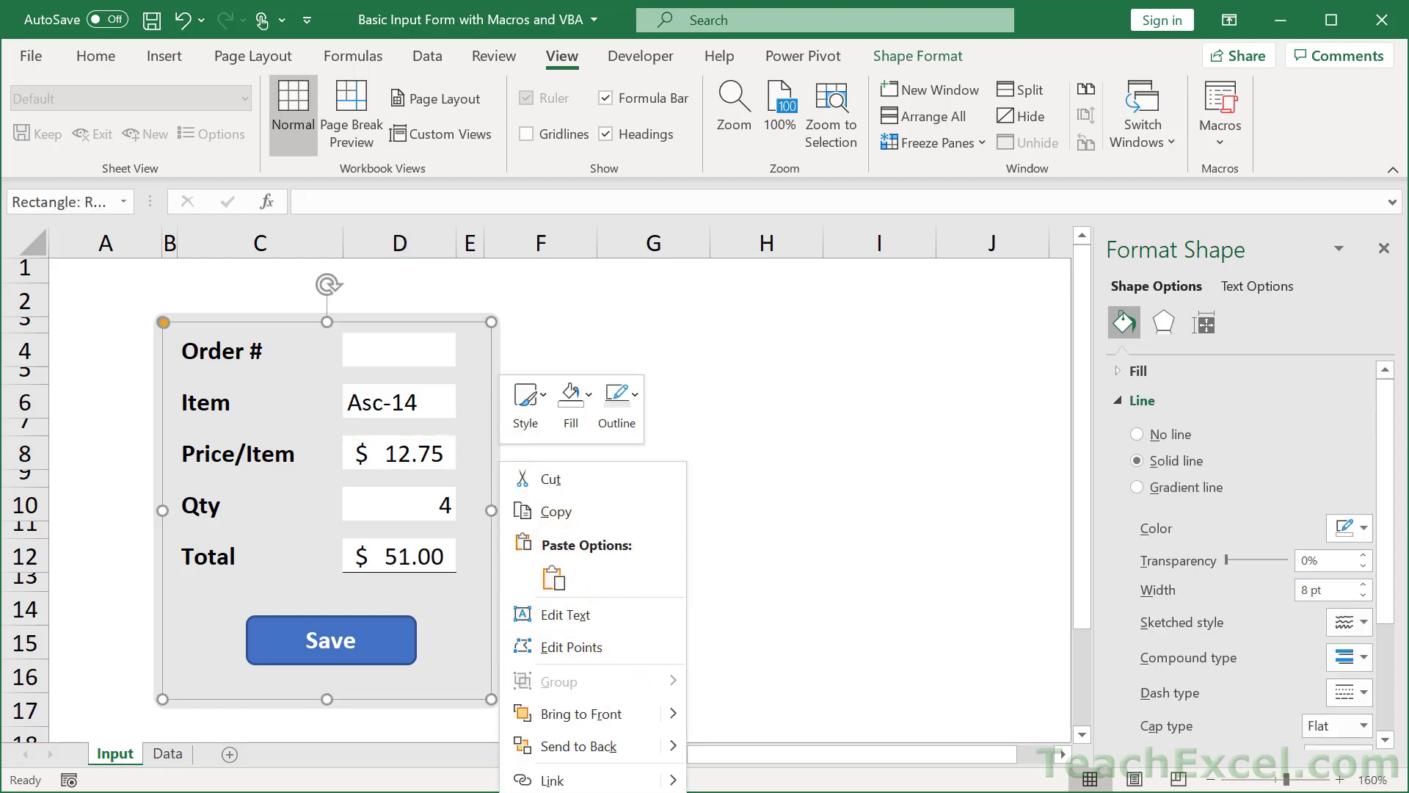
key("Escape")
left_click(1204, 323)
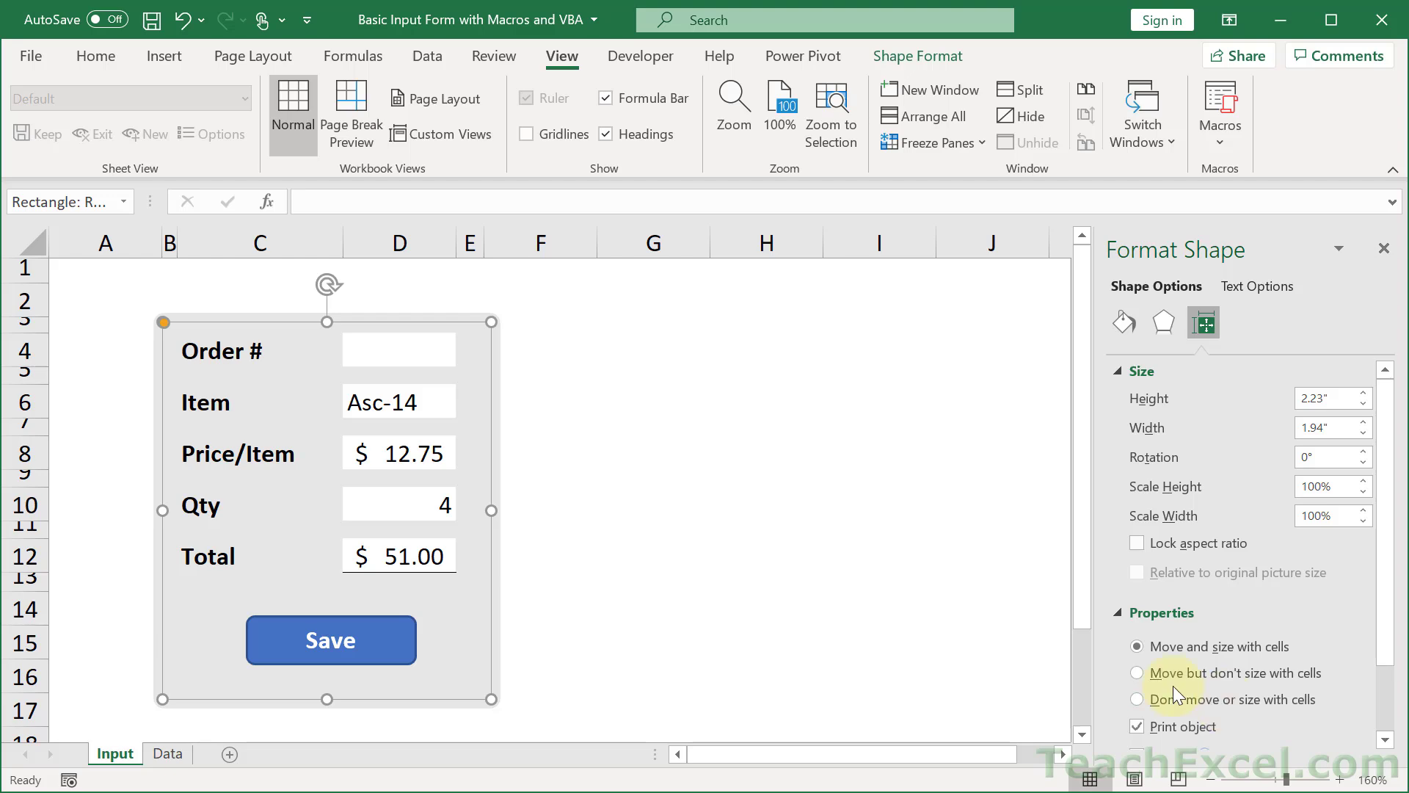
left_click(397, 403)
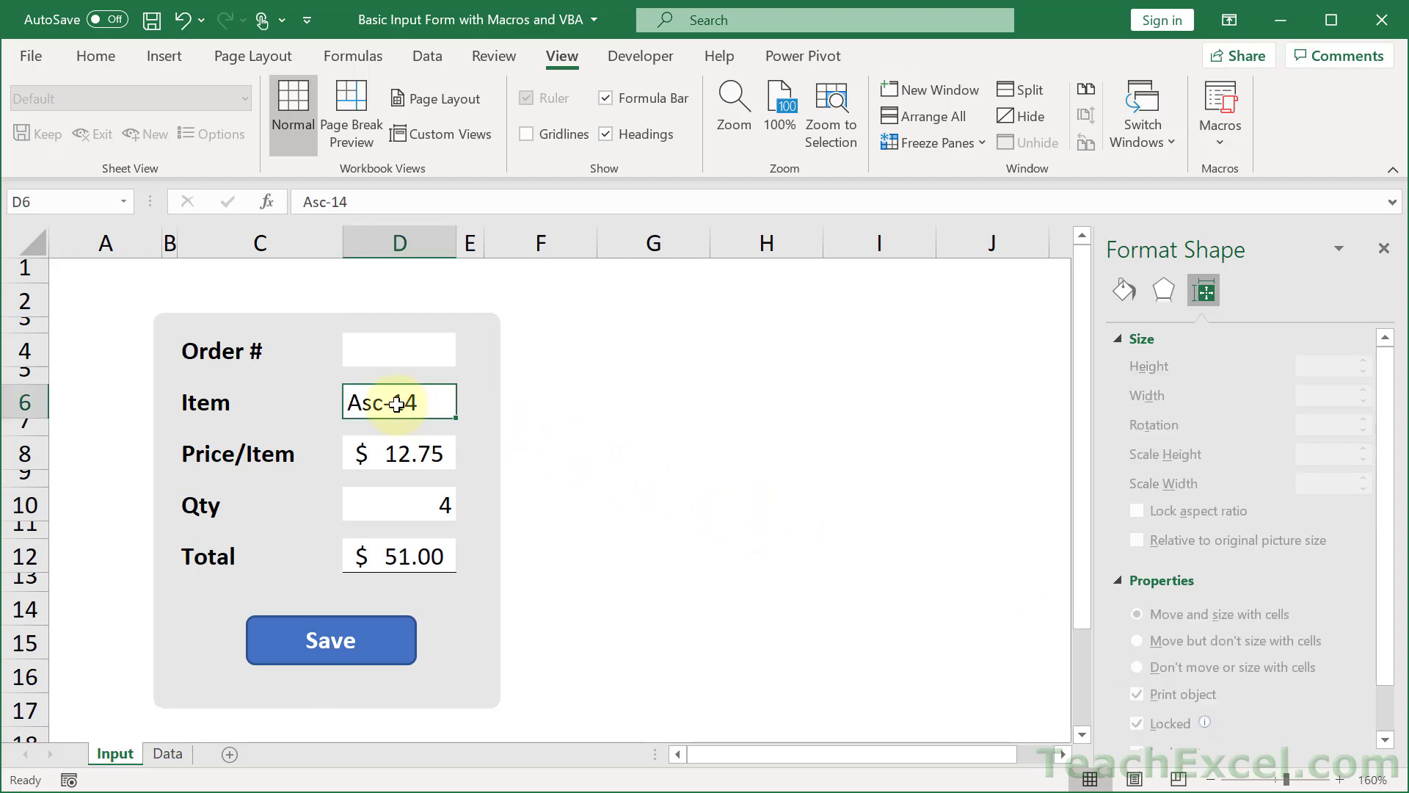